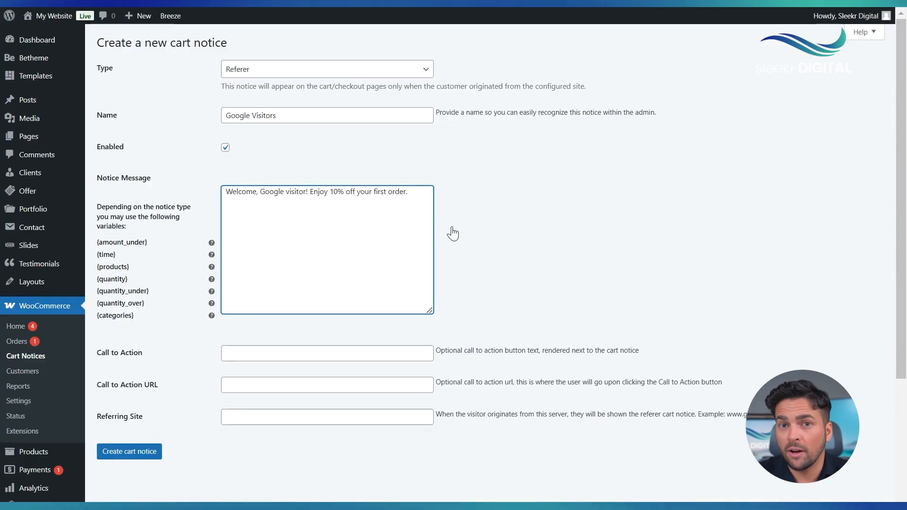
left_click(456, 228)
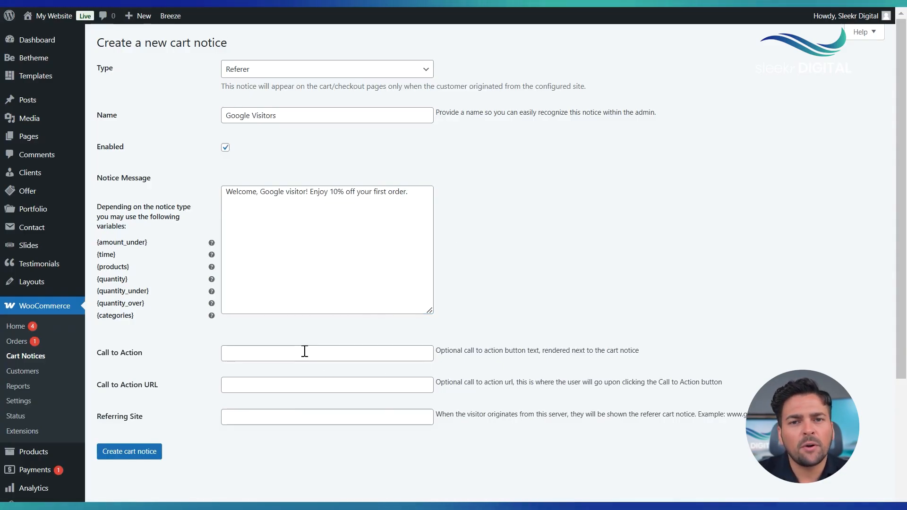
left_click(305, 352)
type("Get Discount")
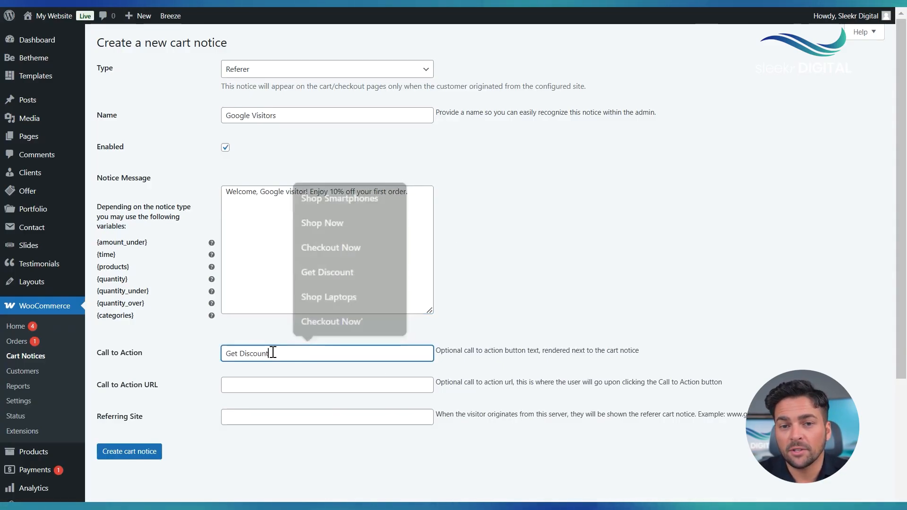
left_click(458, 352)
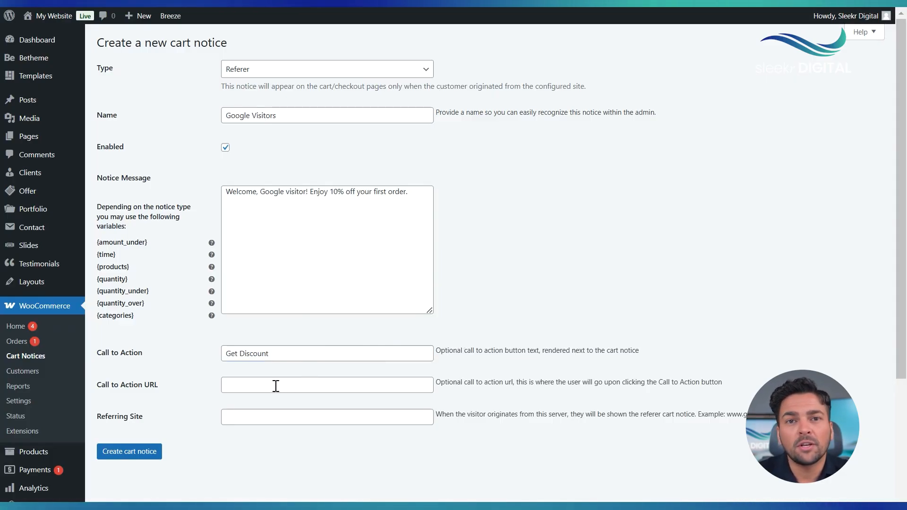
left_click(248, 386)
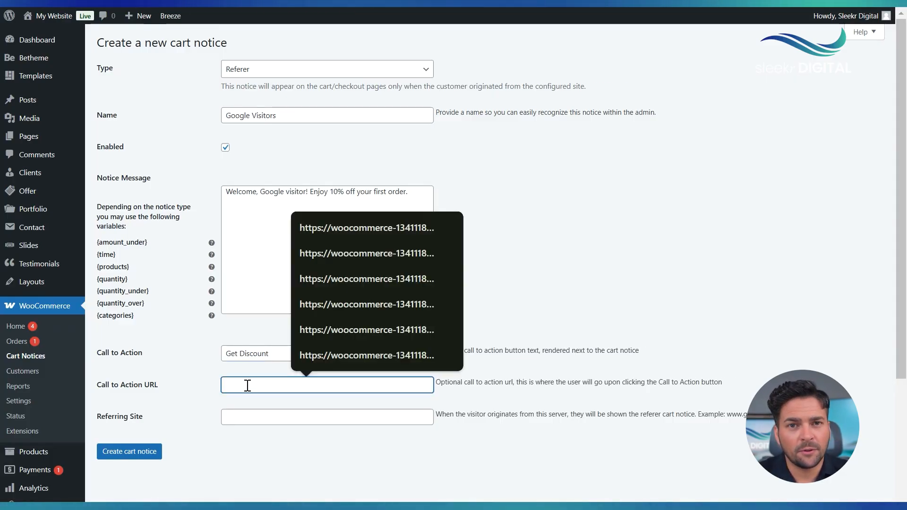
type("https://example.com/discount")
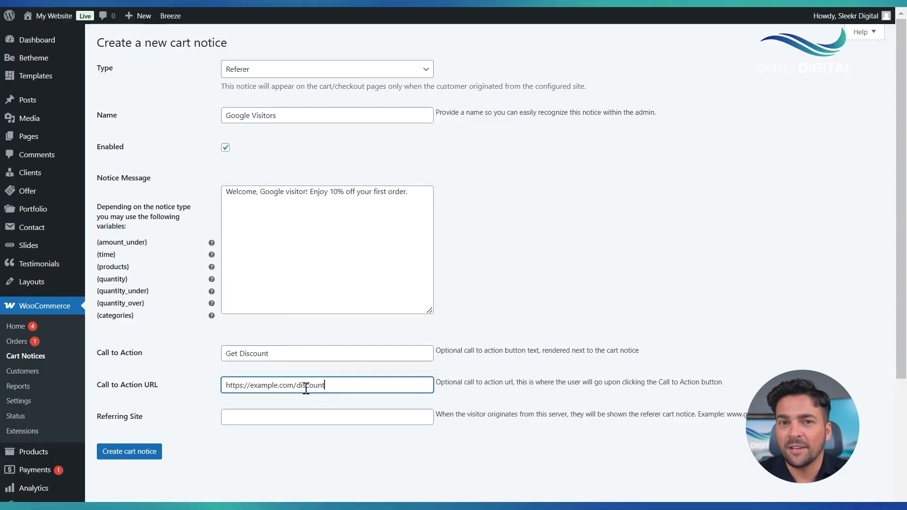
left_click(466, 361)
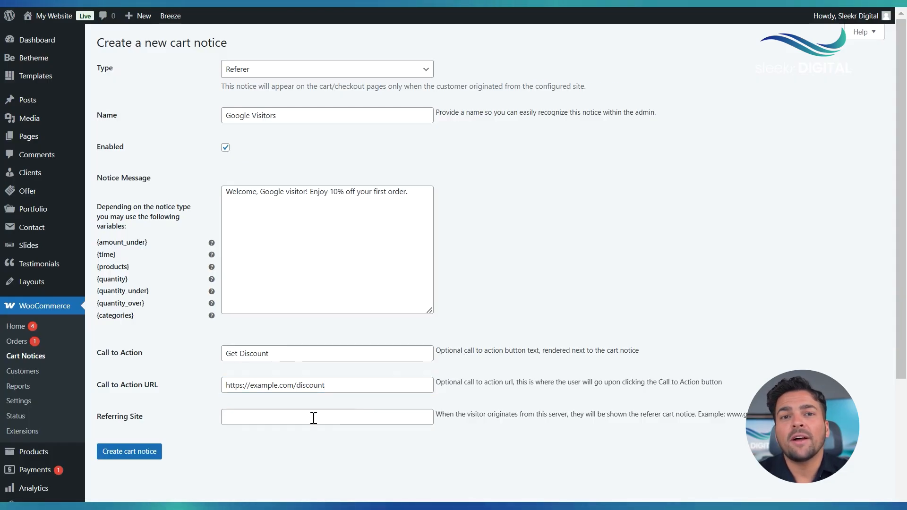
left_click(249, 417)
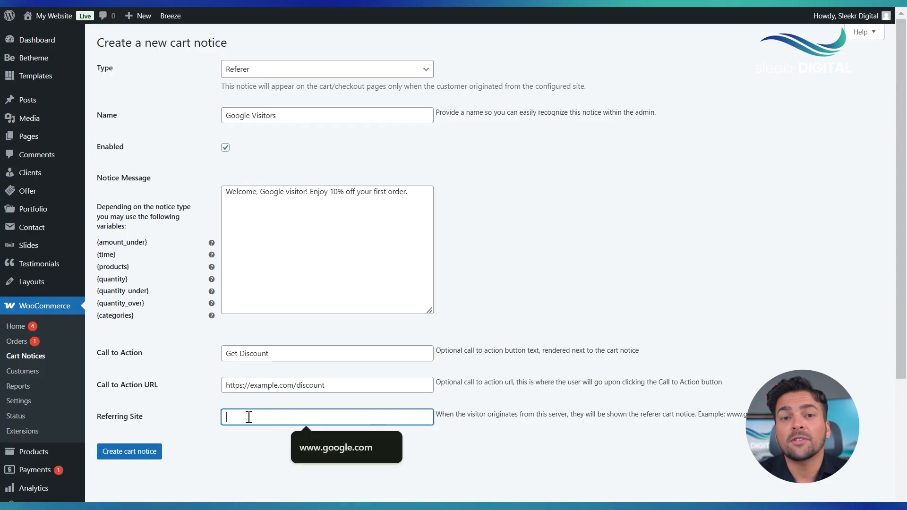
type("www.google.com")
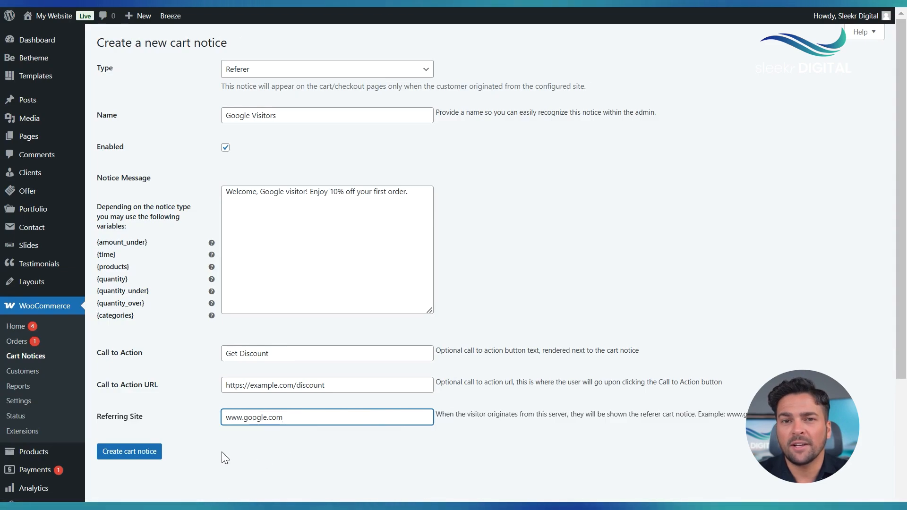
left_click(154, 453)
Start a new cart notice of type Products in Cart and name it "Products in Cart"
left_click(203, 53)
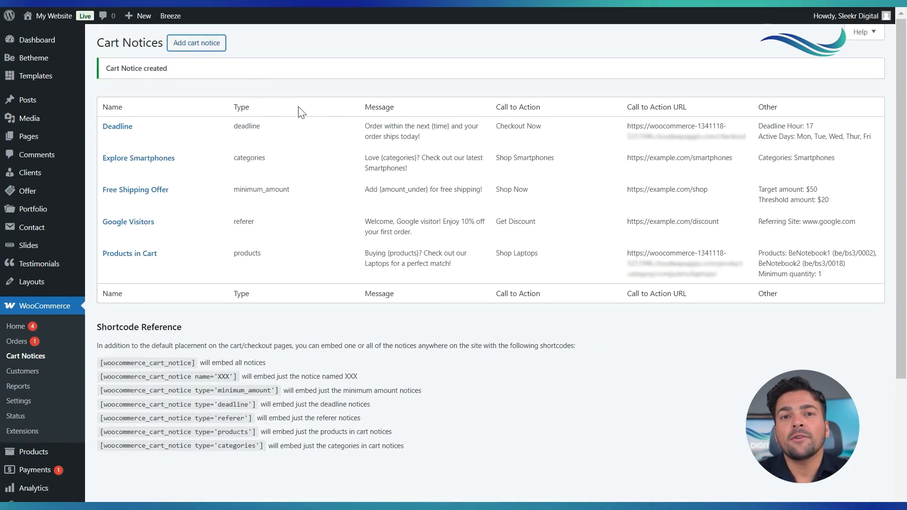
left_click(376, 71)
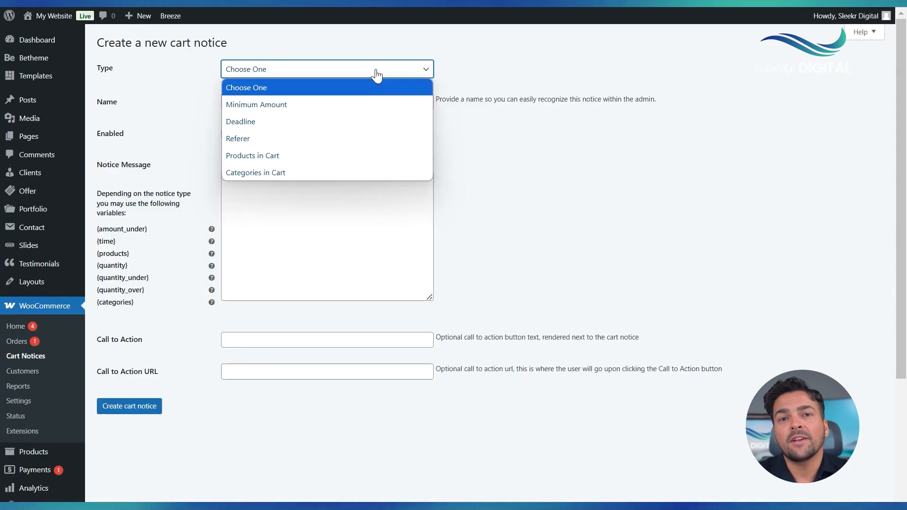
left_click(361, 156)
left_click(431, 137)
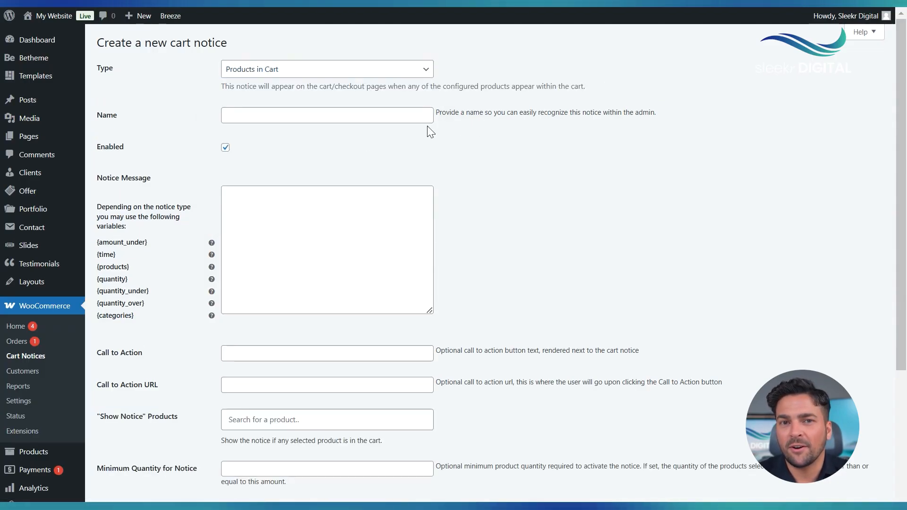
left_click(287, 114)
left_click(293, 247)
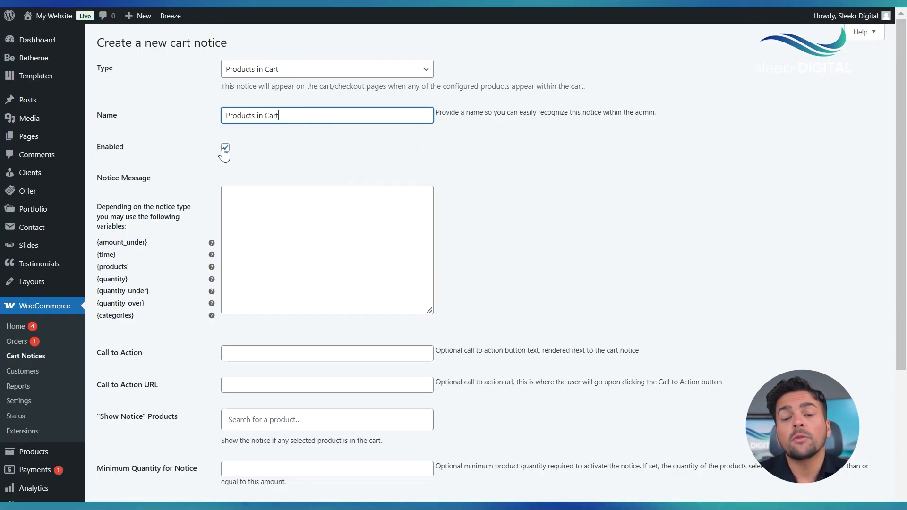
left_click(476, 121)
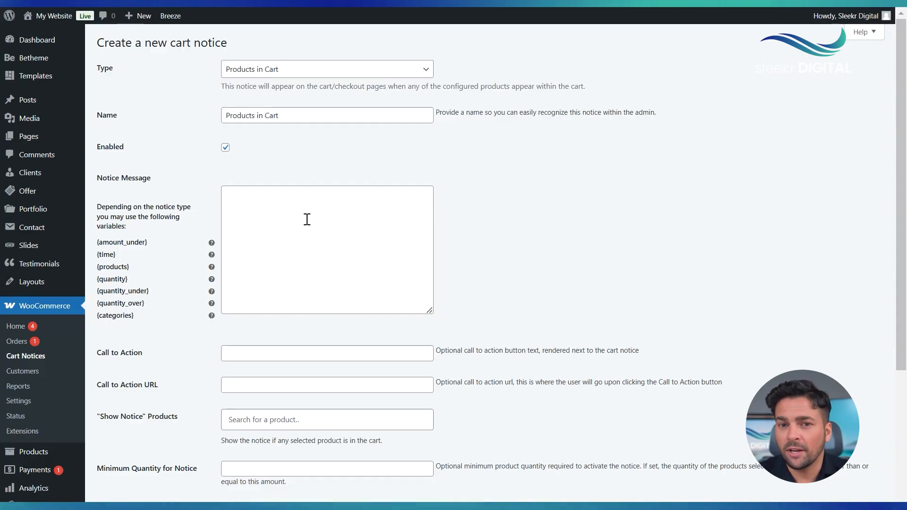
Enter the notice message "Buying {products}? Check out our laptops for a perfect match."
left_click(290, 201)
type("Buying {products}? Check out our laptops for a perfect match.")
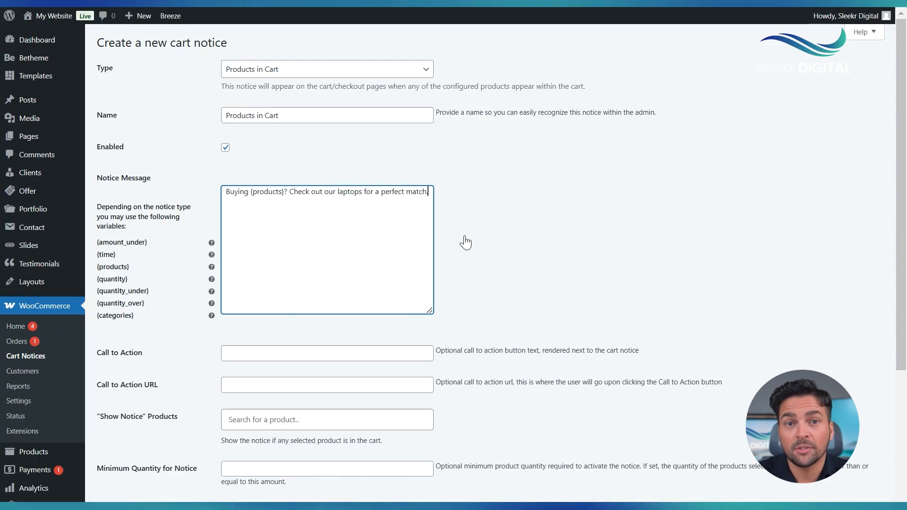
left_click(332, 362)
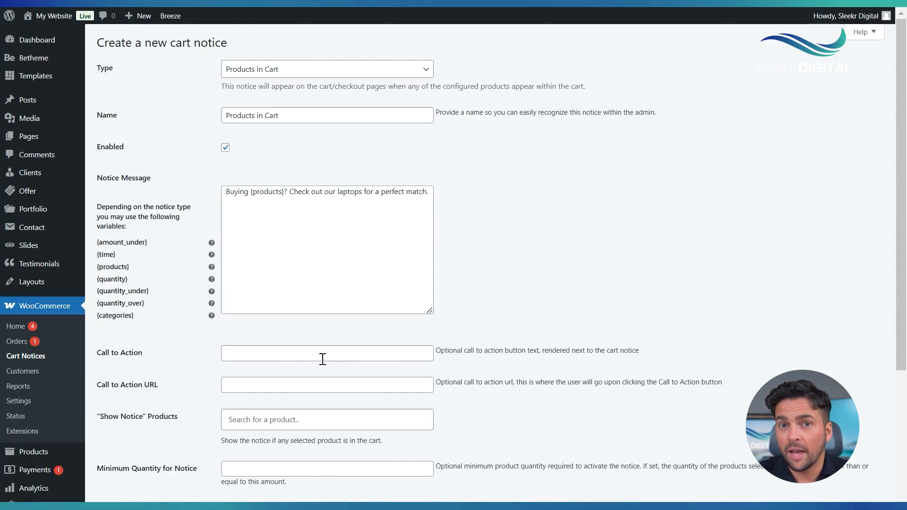
left_click(370, 353)
type("Shop Laptops")
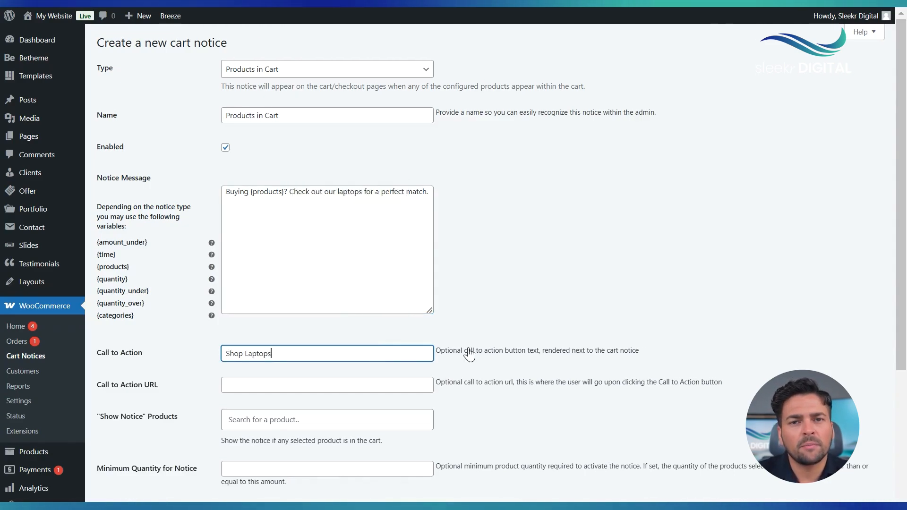
left_click(472, 360)
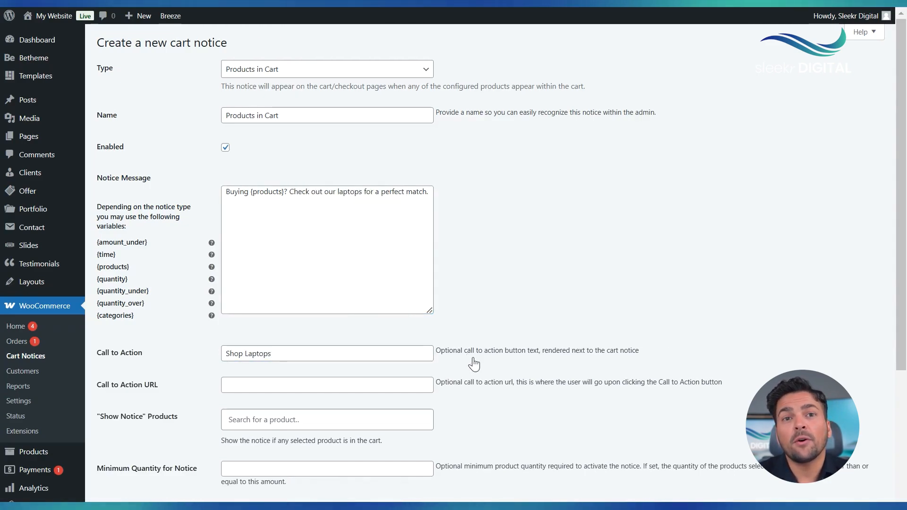
left_click(313, 388)
type("https://example.com/laptops")
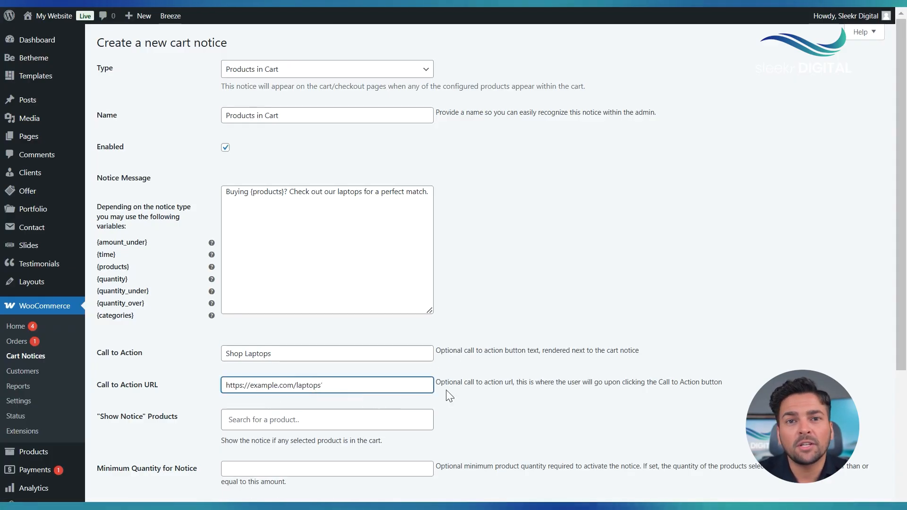
left_click(452, 401)
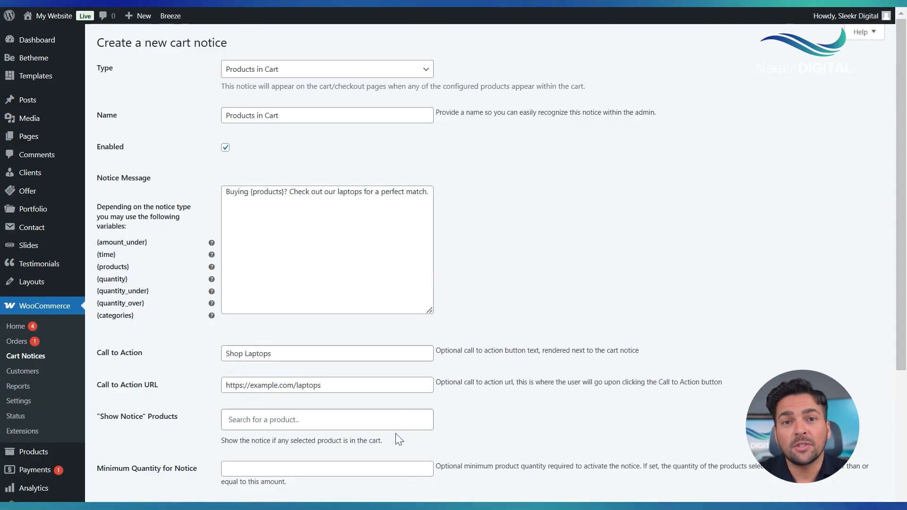
Add BeNotebook2 and BeNotebook1 as the products that trigger the notice
left_click(311, 425)
type("BeNotebook2")
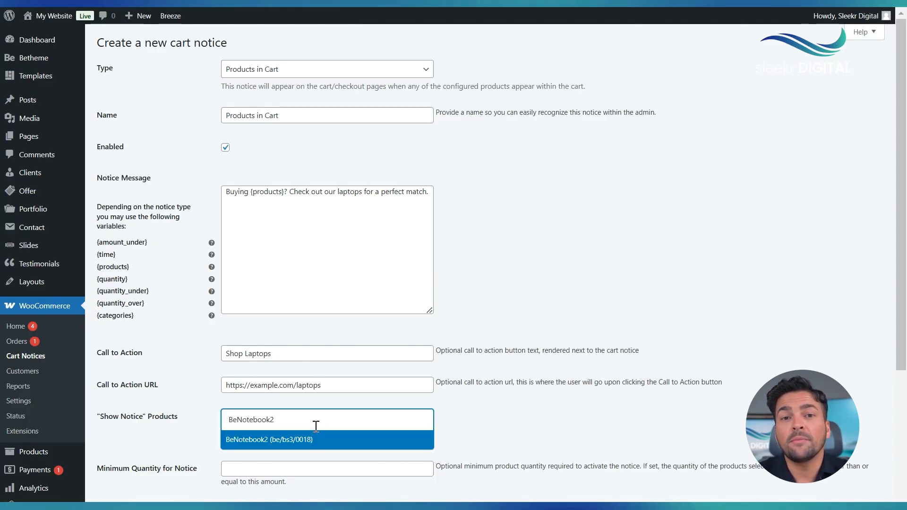
left_click(319, 441)
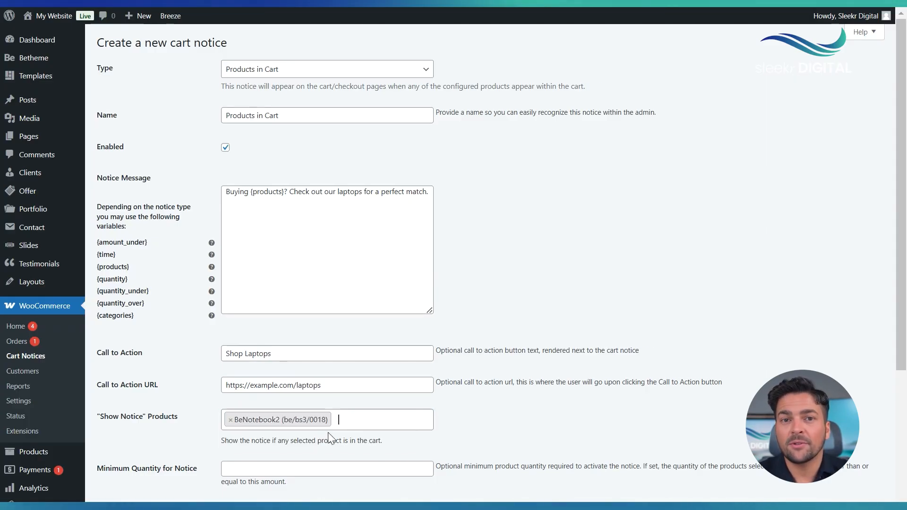
left_click(409, 417)
type("BeNotebook")
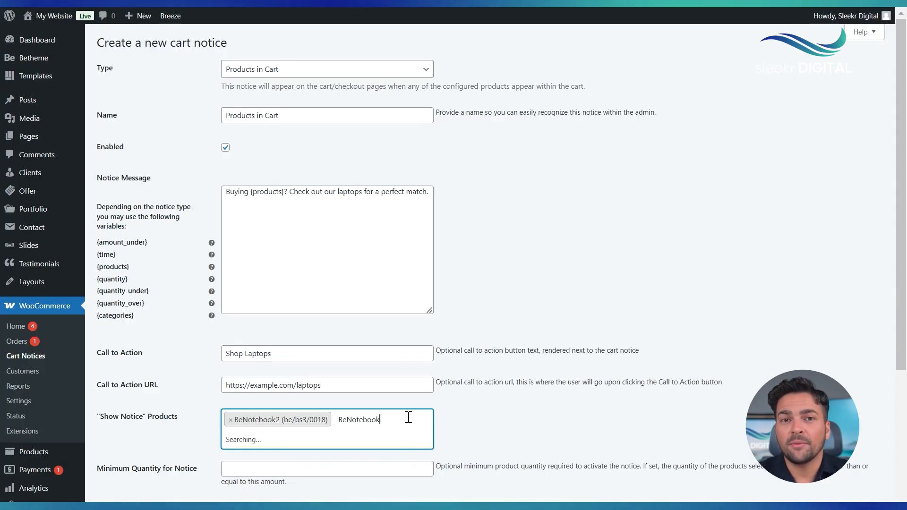
Set the minimum quantity for the notice to 1 and the maximum quantity to 10
left_click(238, 343)
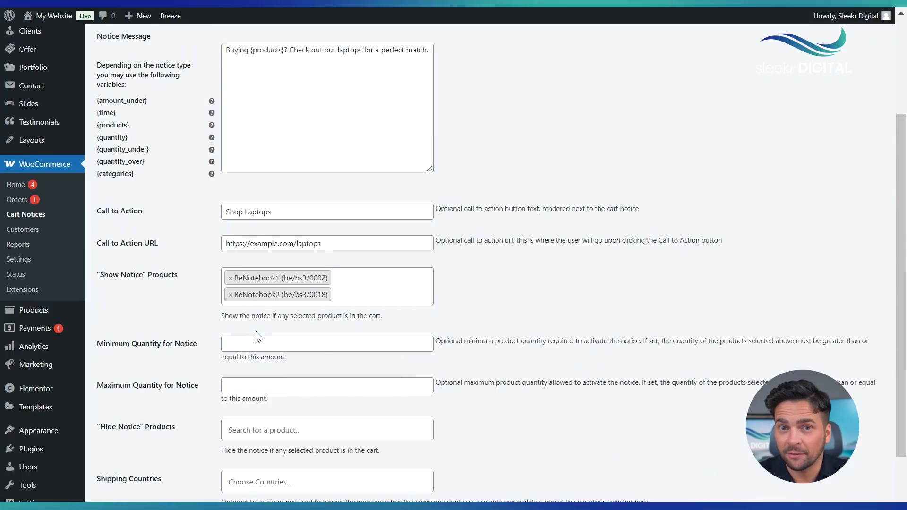
type("1")
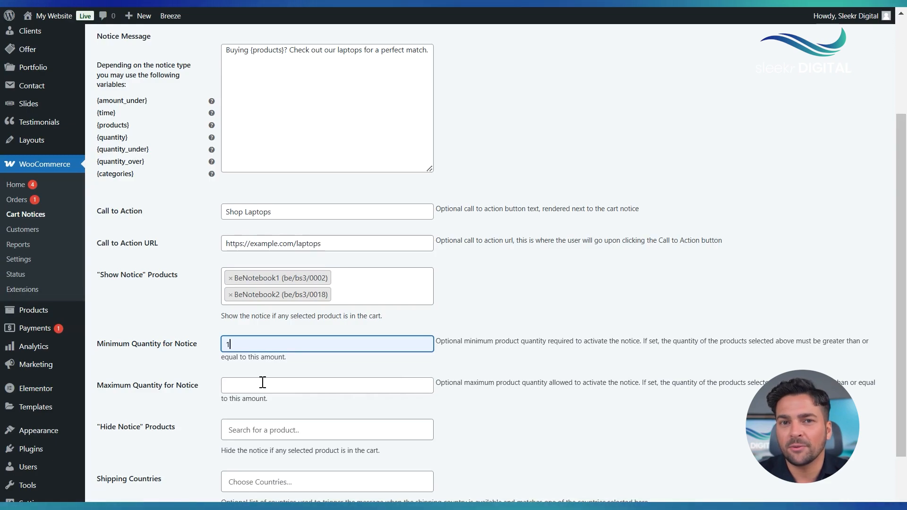
left_click(262, 382)
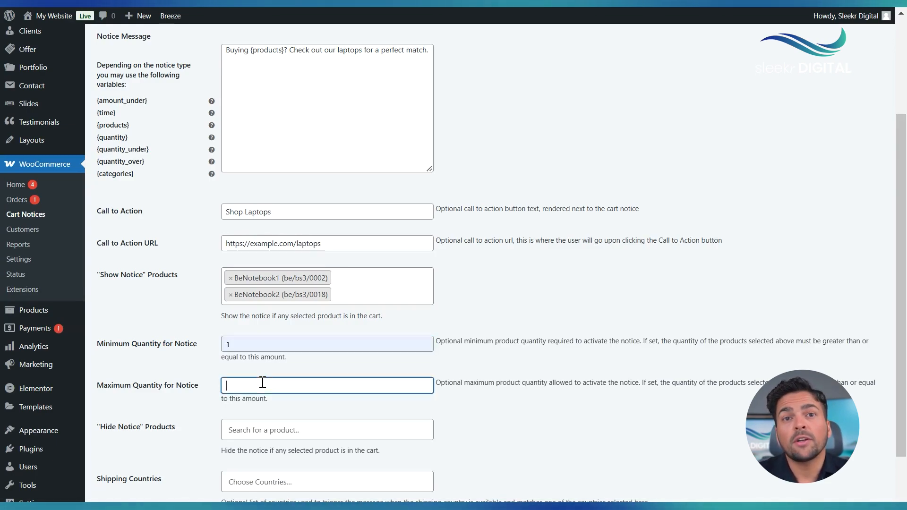
left_click(220, 371)
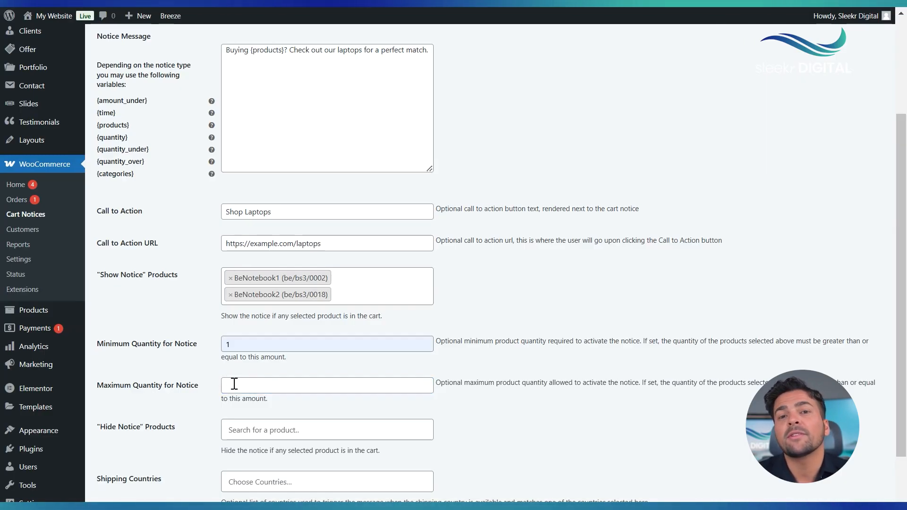
left_click(225, 385)
type("10")
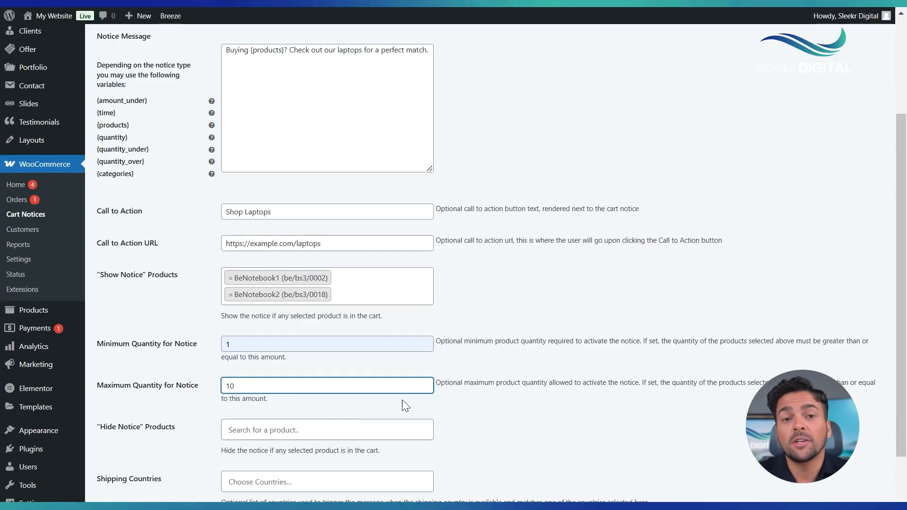
left_click(464, 396)
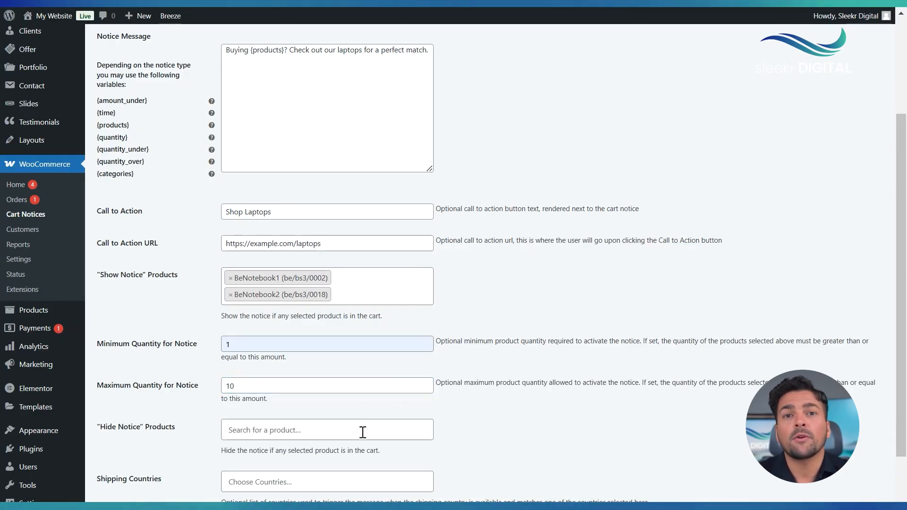
Hide the notice for the product BeSmartphone1 and set its shipping country to United States (US)
left_click(363, 432)
left_click(319, 414)
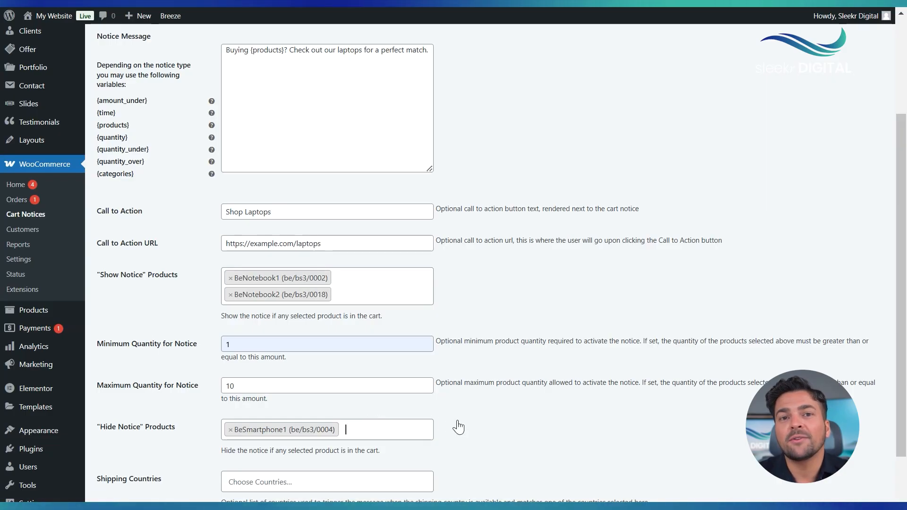
left_click(253, 482)
type("united states")
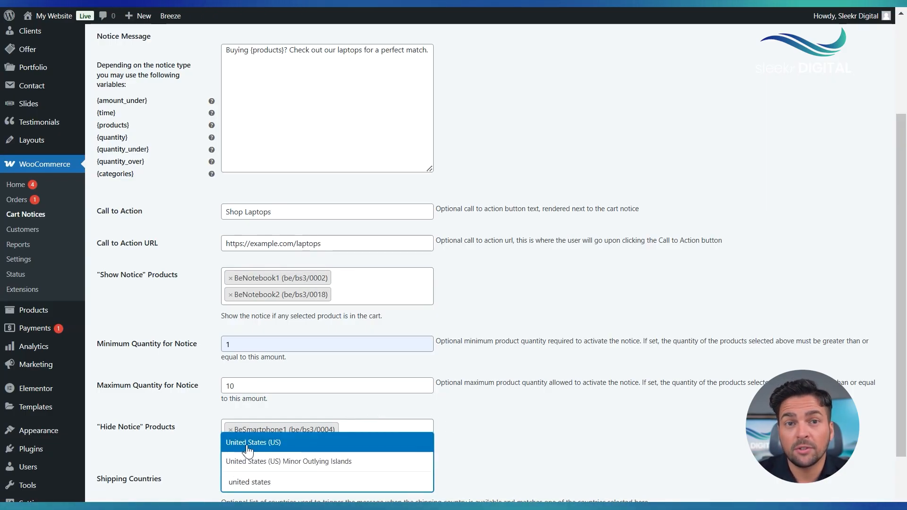
left_click(248, 448)
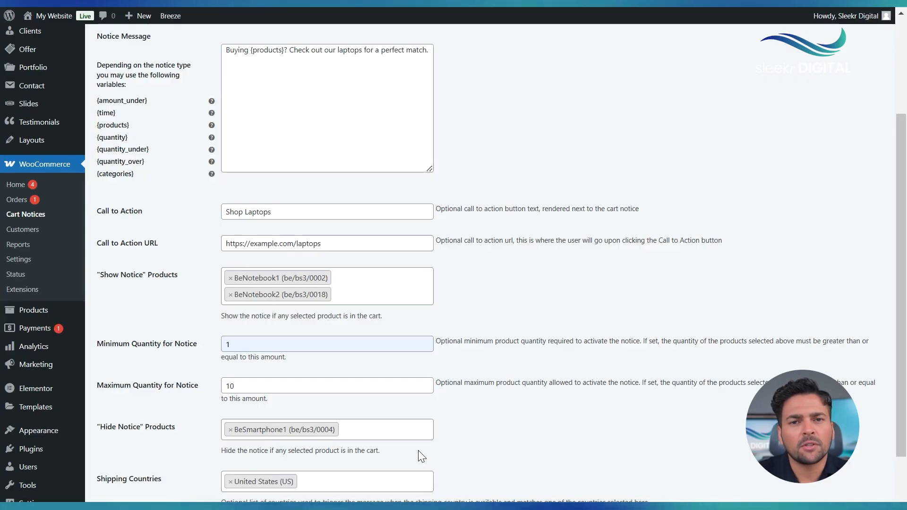
Create the Products in Cart notice with the entered settings
scroll(418, 450, "down", 2)
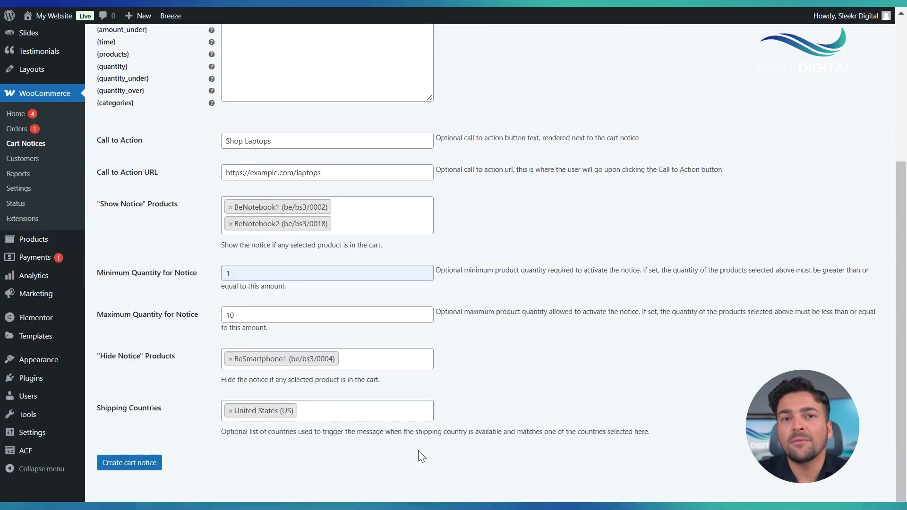
left_click(158, 469)
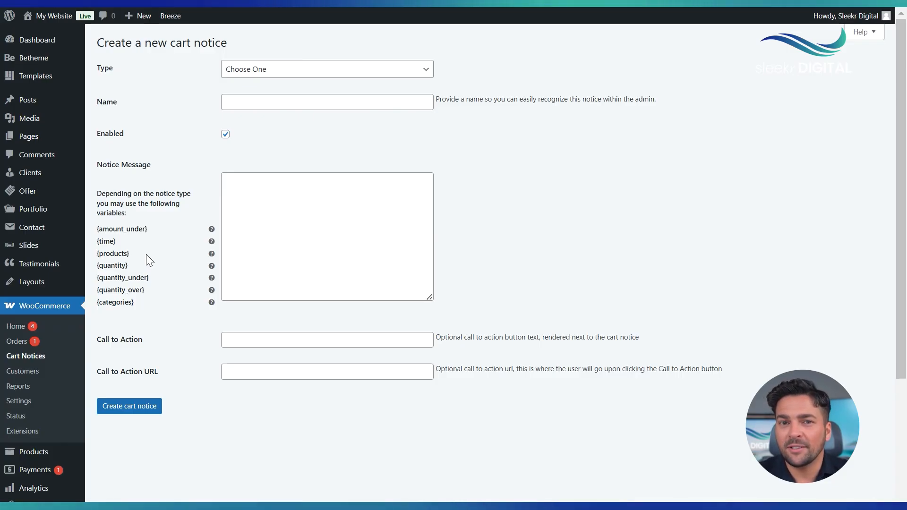
In a blank new cart notice, enter the message "Buying {products}? Check out our laptops for a perfect match."
left_click(308, 233)
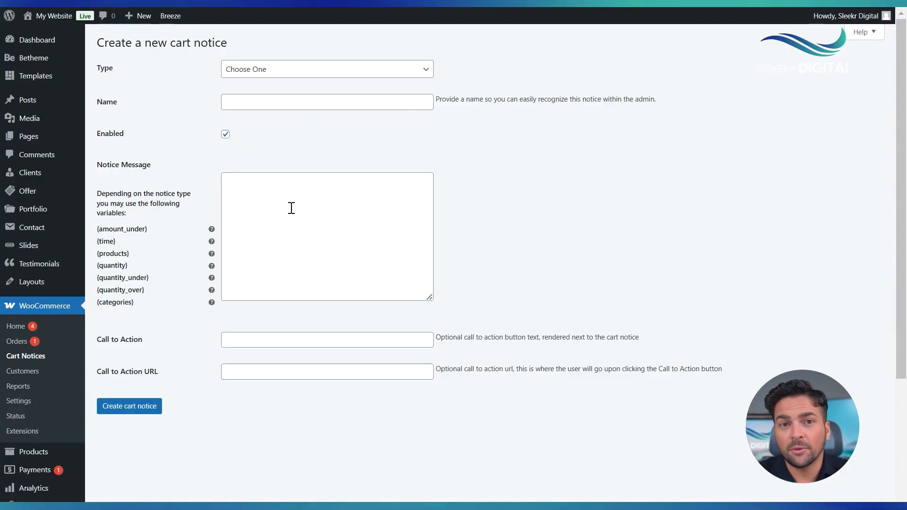
left_click(291, 208)
type("Buying {products}? Check out our laptops for a perfect match.")
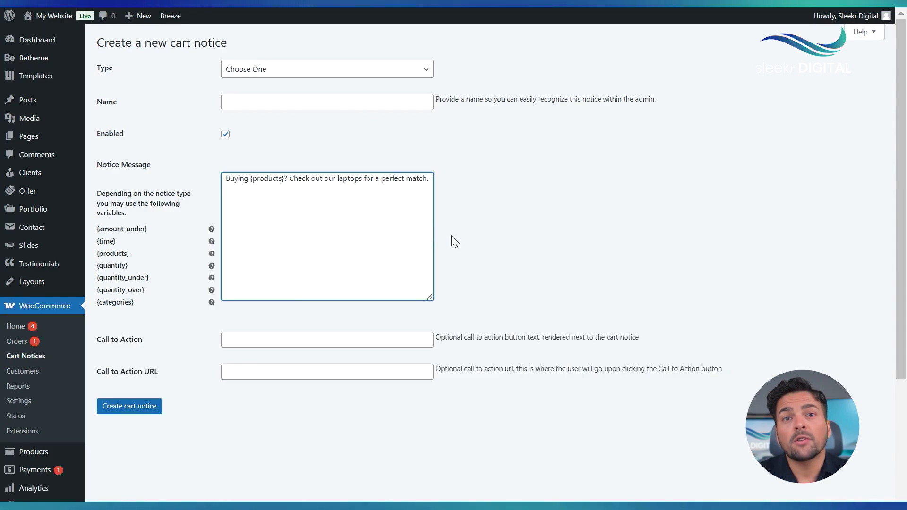
left_click(464, 246)
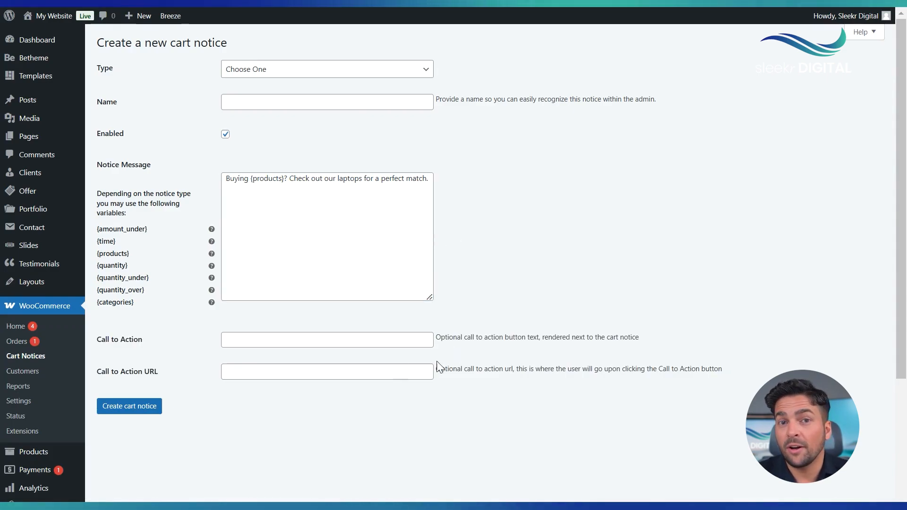
left_click(263, 373)
type("https://example.com/checkout")
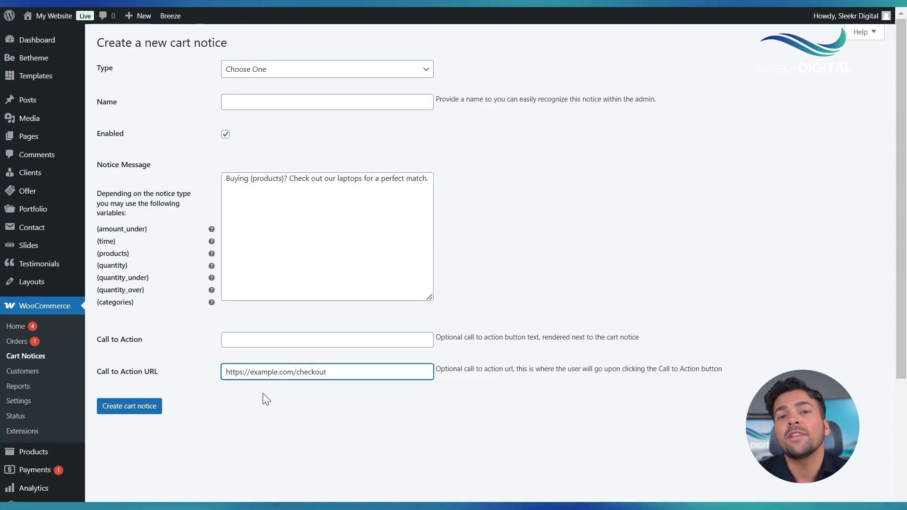
left_click(263, 393)
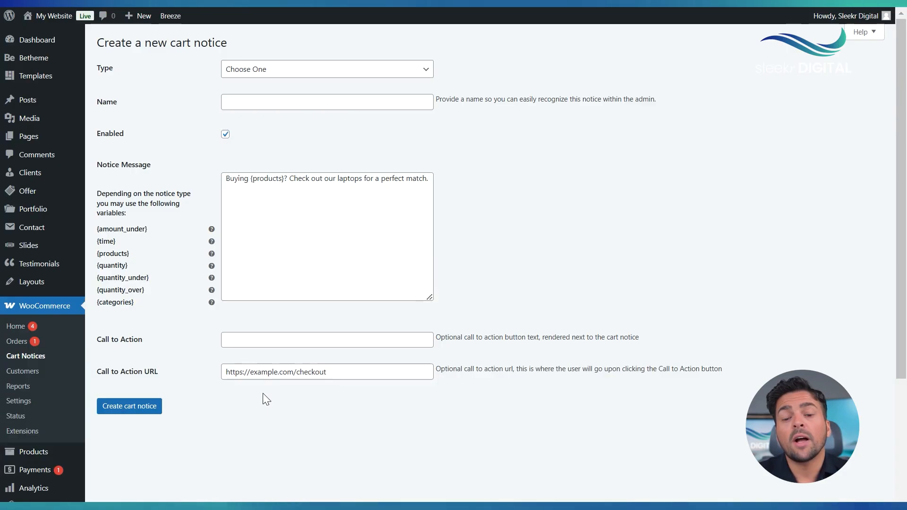